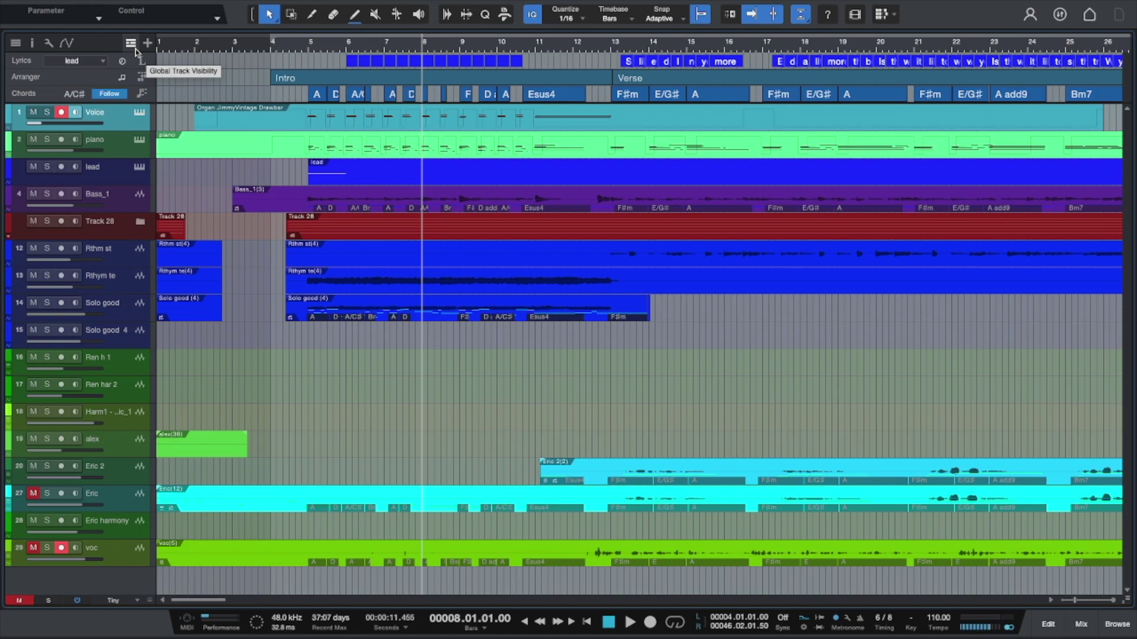
Leave the global track list unchanged and set the playback position to bar 5, the intro's first chord
left_click(131, 44)
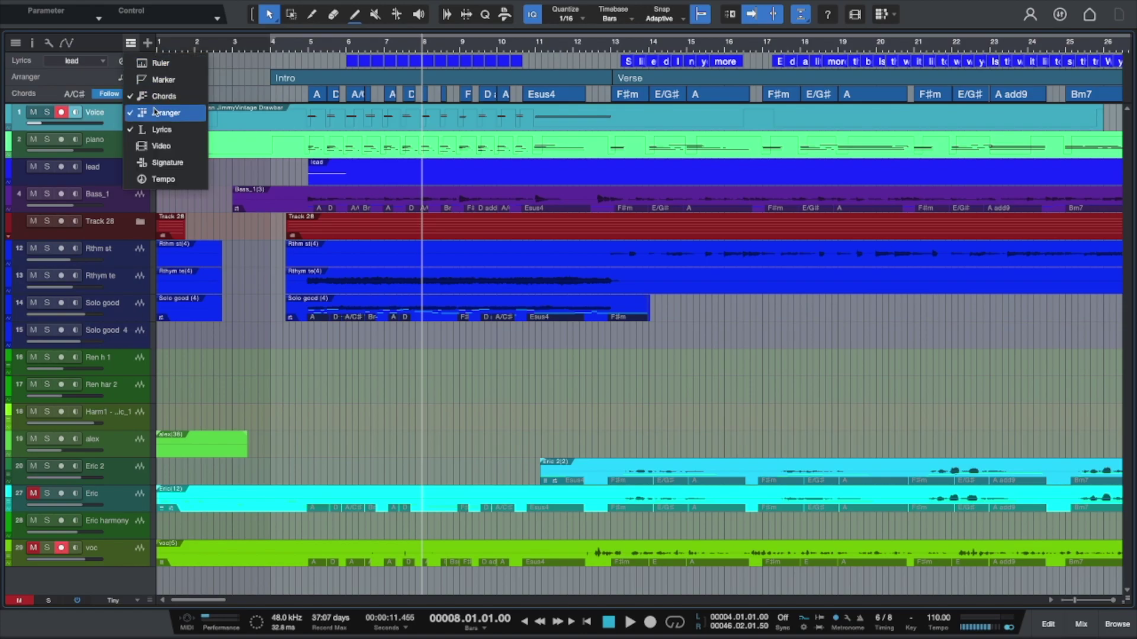
left_click(107, 45)
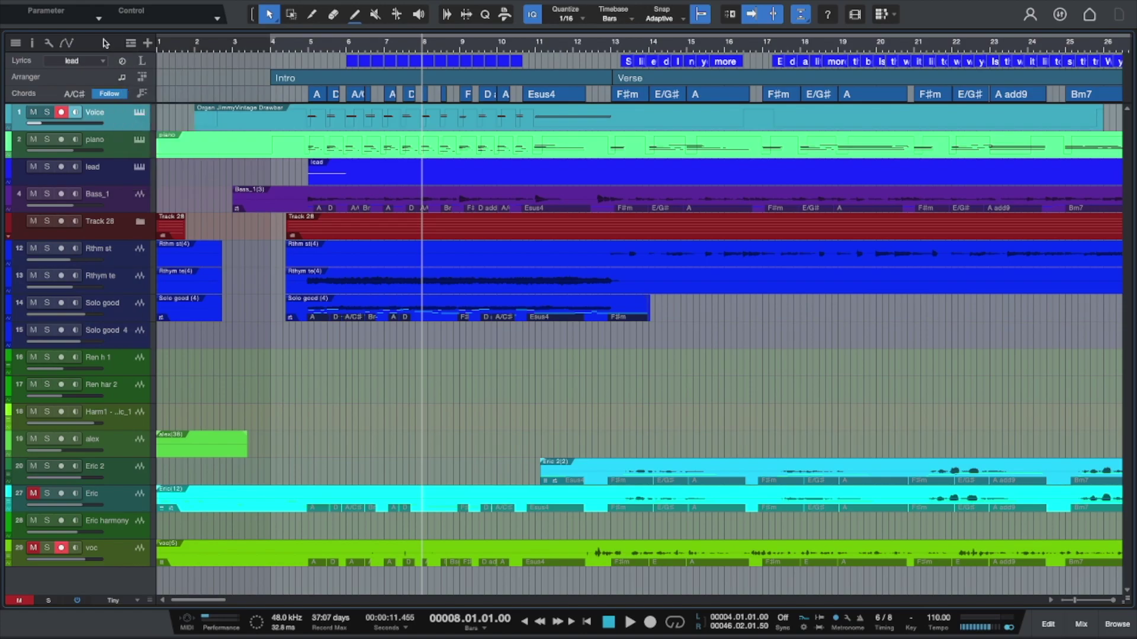
left_click(311, 46)
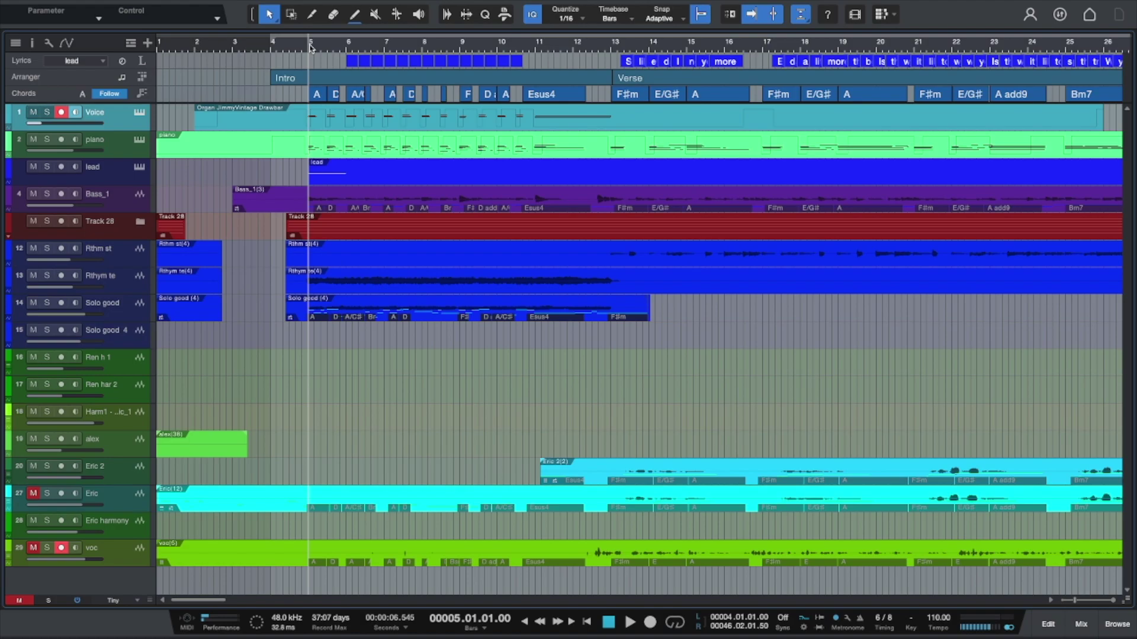
In the Chord Selector, try E for the first intro chord, then keep it as A
double_click(320, 96)
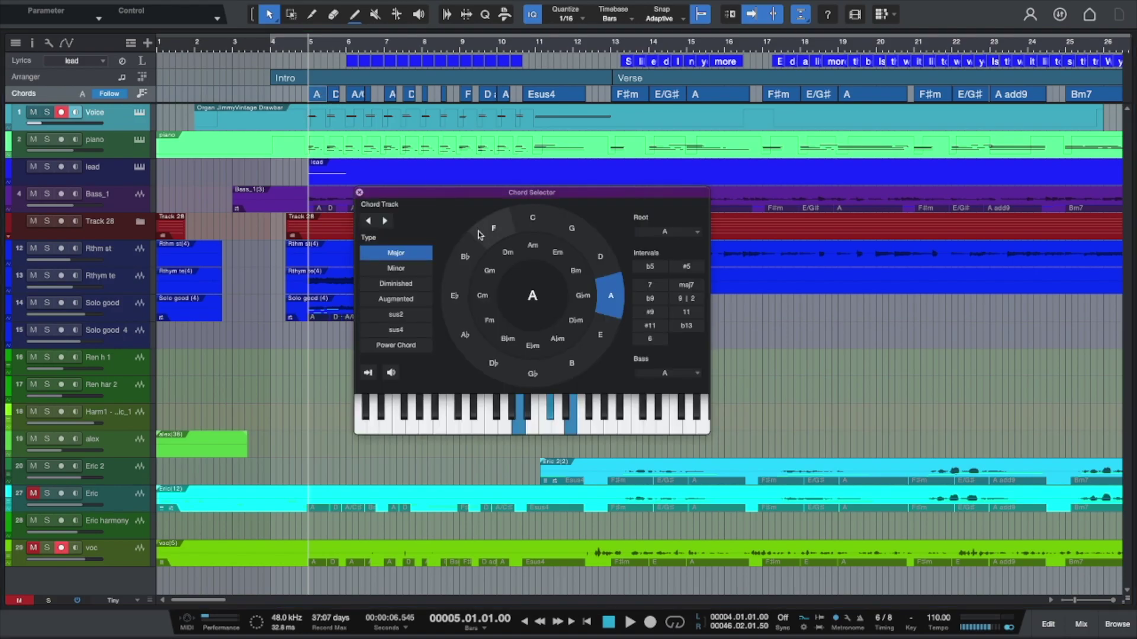
left_click(604, 324)
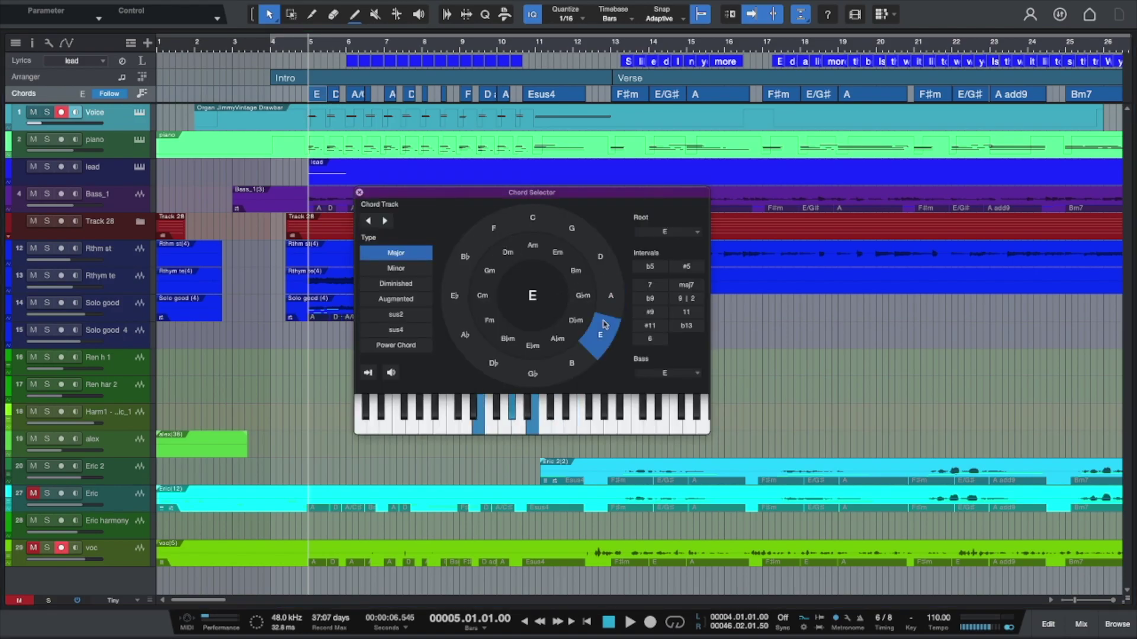
left_click(607, 303)
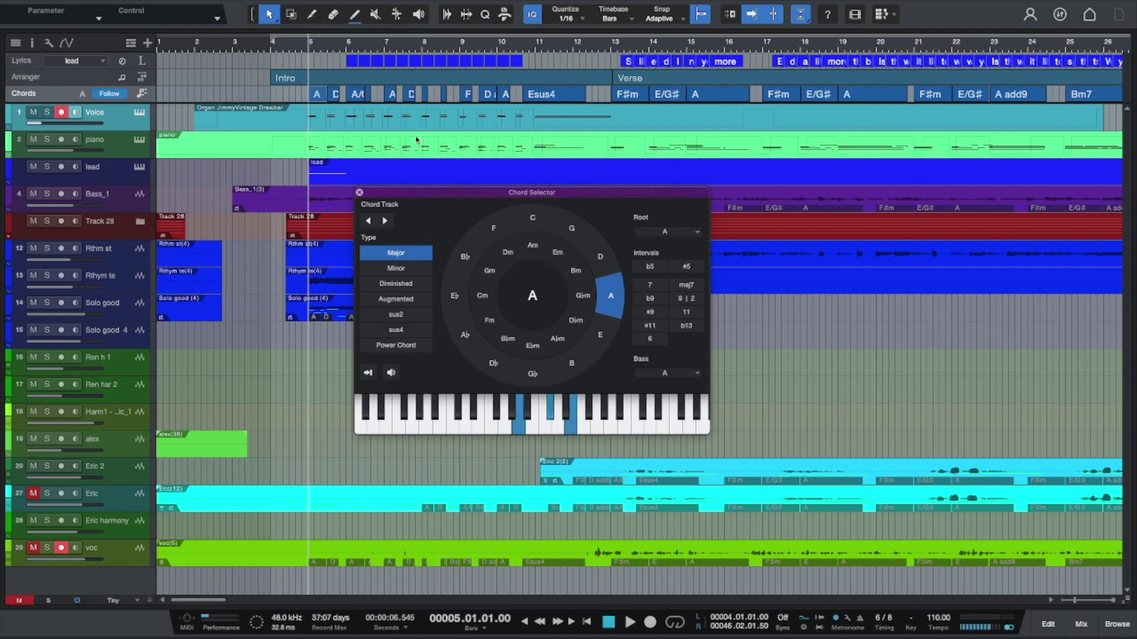
left_click(358, 192)
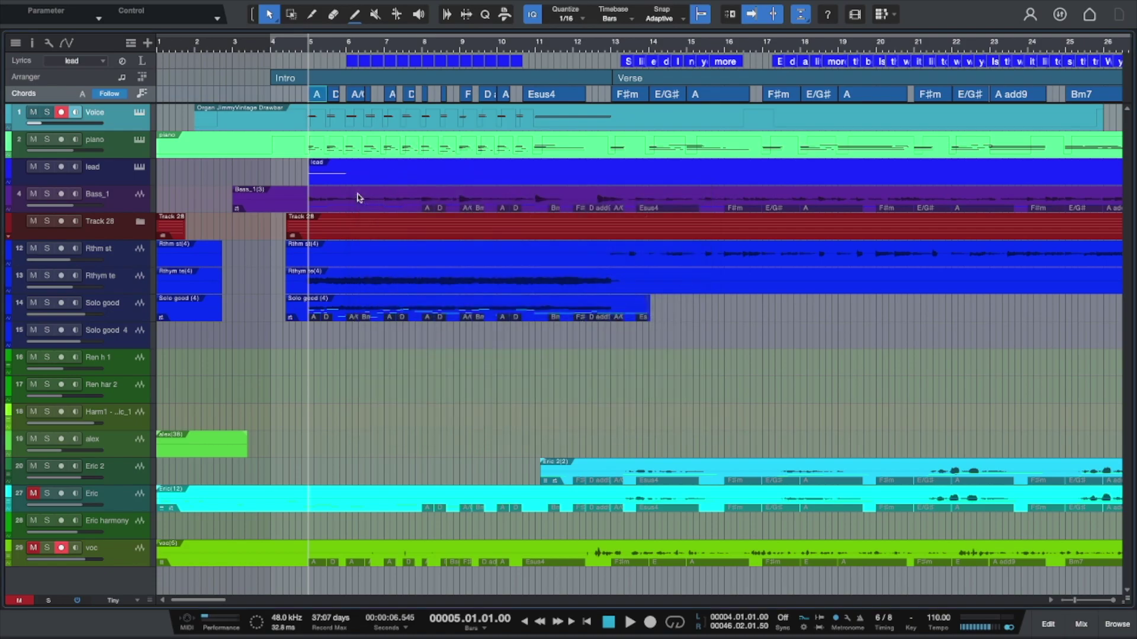
Select the piano track and move its part back to the song start at bar 1
left_click(407, 158)
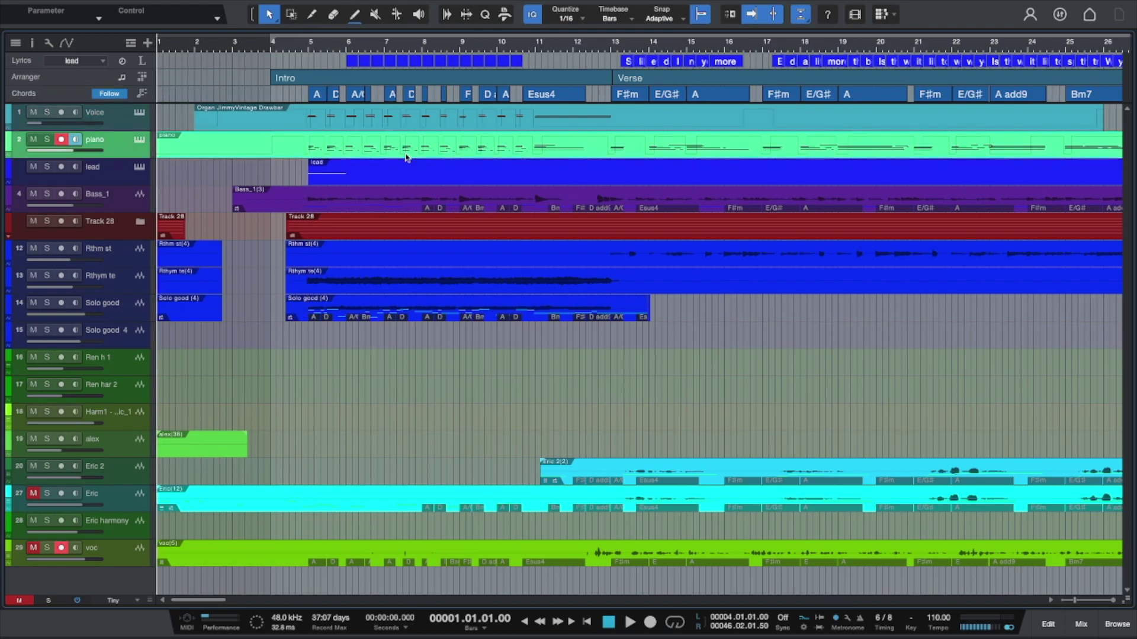
left_click(407, 99)
left_click(410, 142)
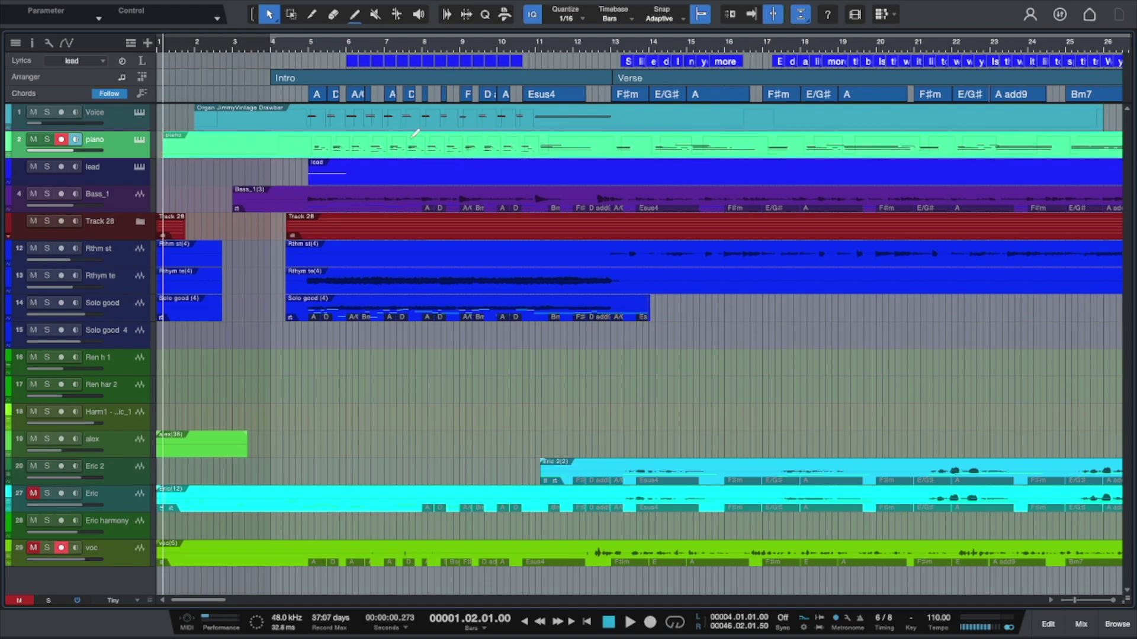
key("ctrl+z")
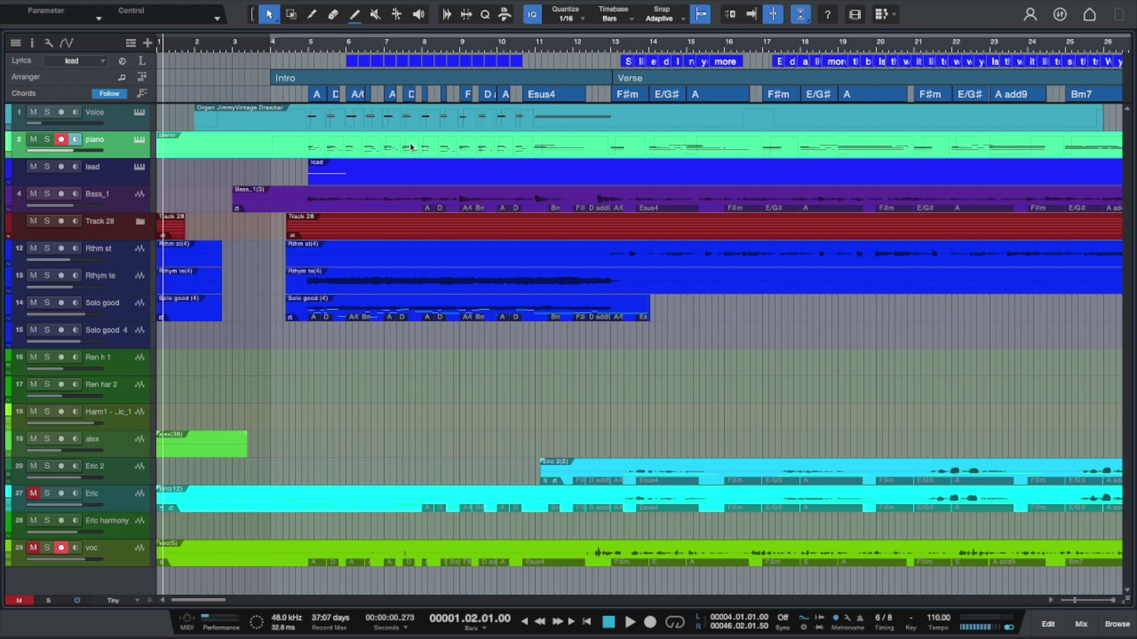
left_click(309, 47)
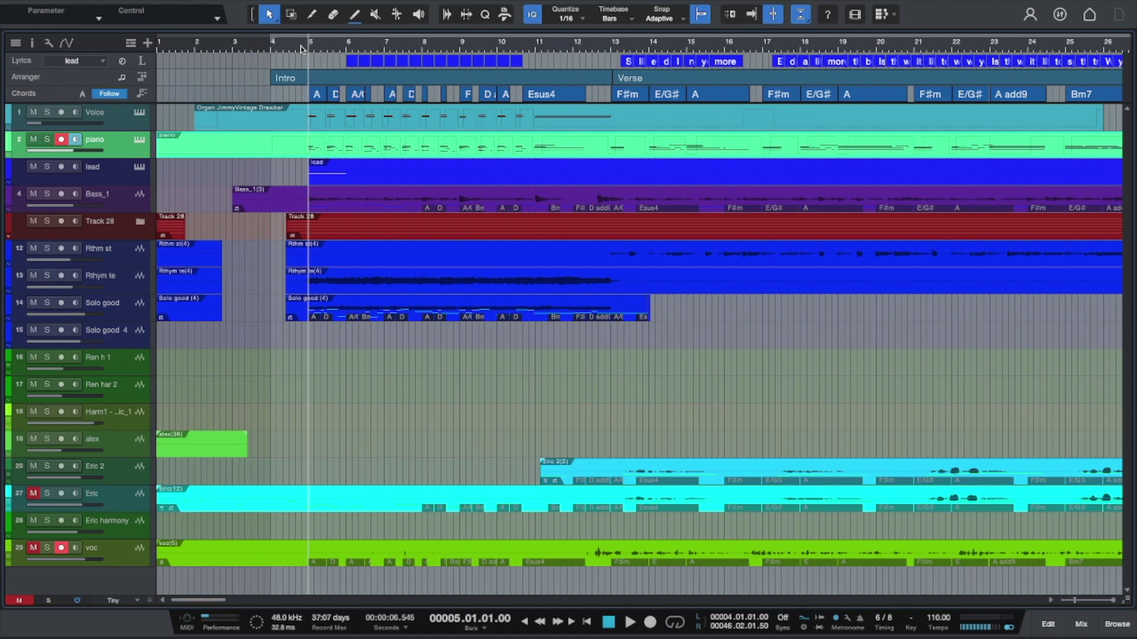
left_click(142, 93)
key("space")
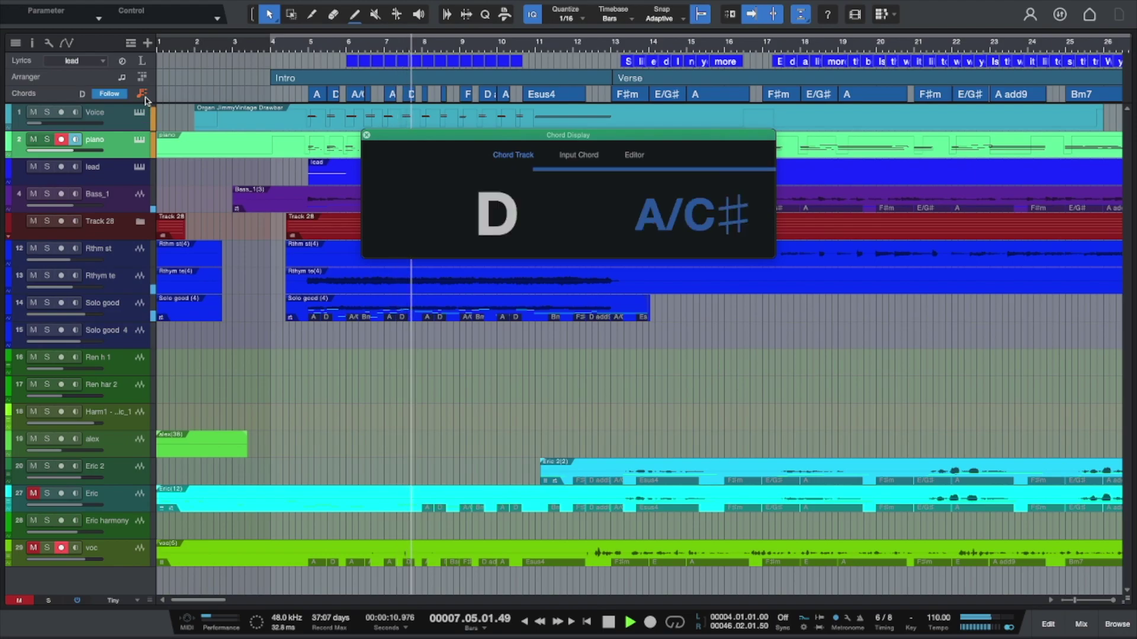
key("space")
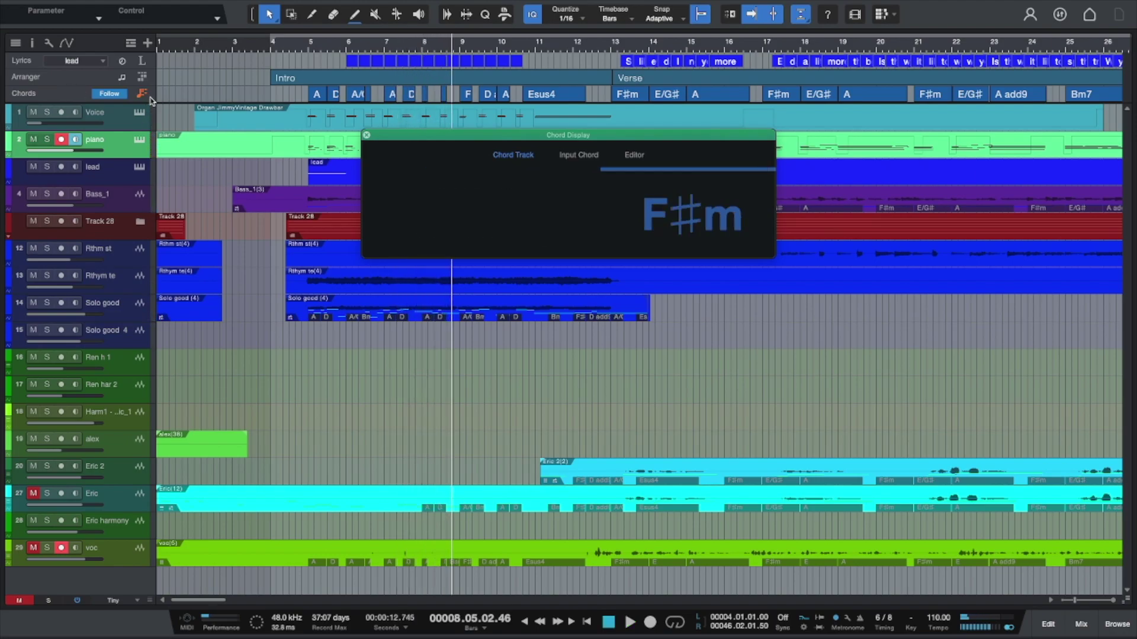
left_click(367, 136)
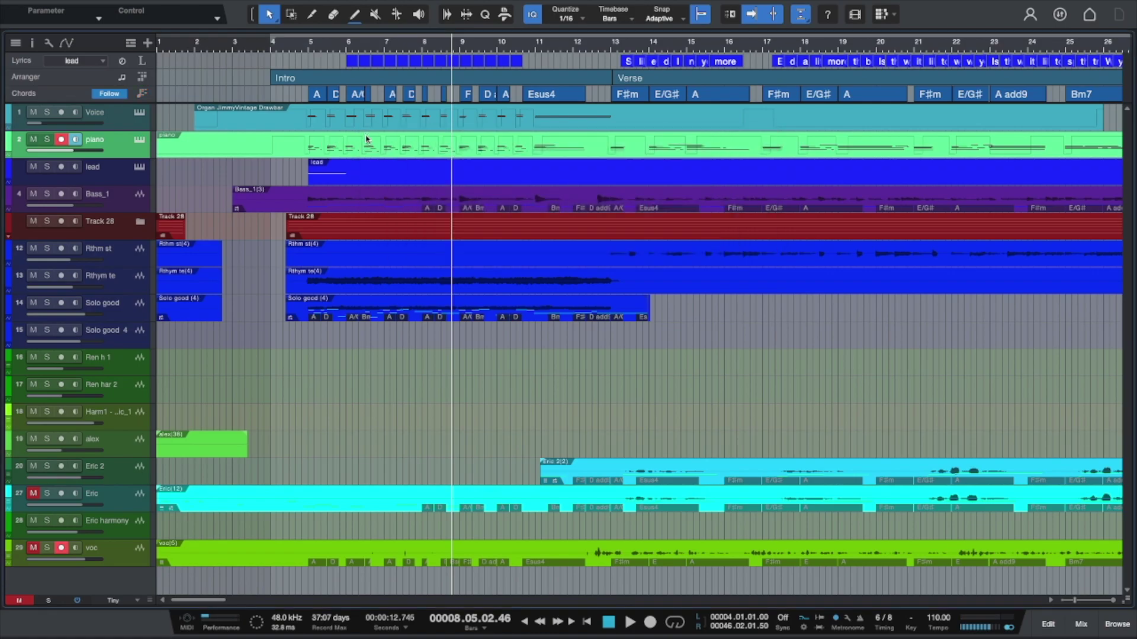
Open the lead track's Lyrics Display and toggle Edit Mode on and back off
left_click(140, 62)
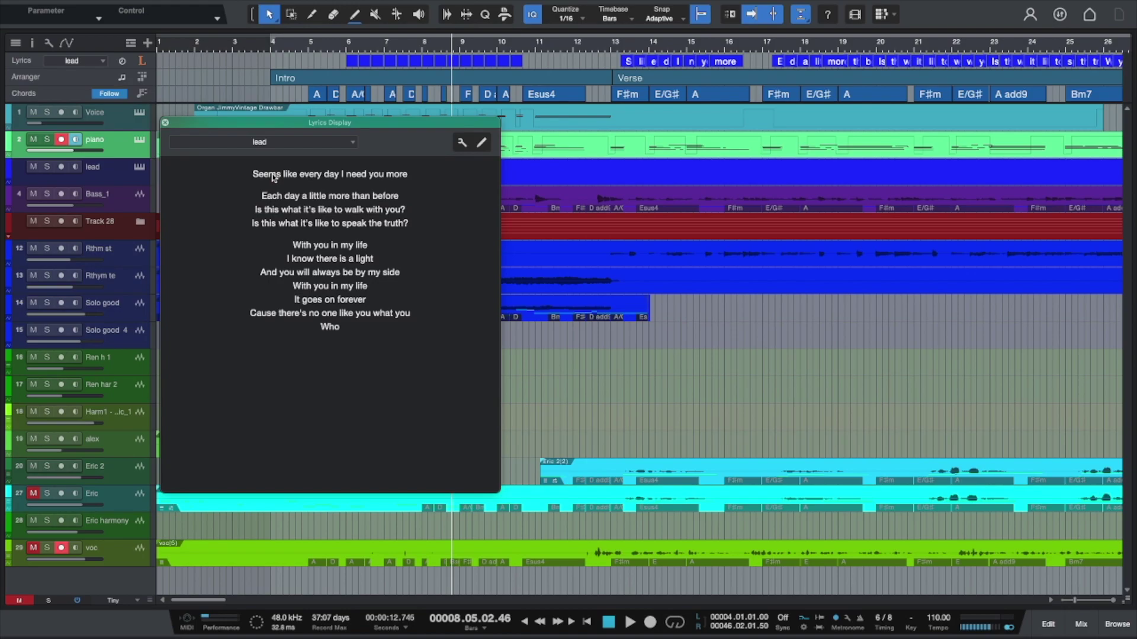
left_click(482, 144)
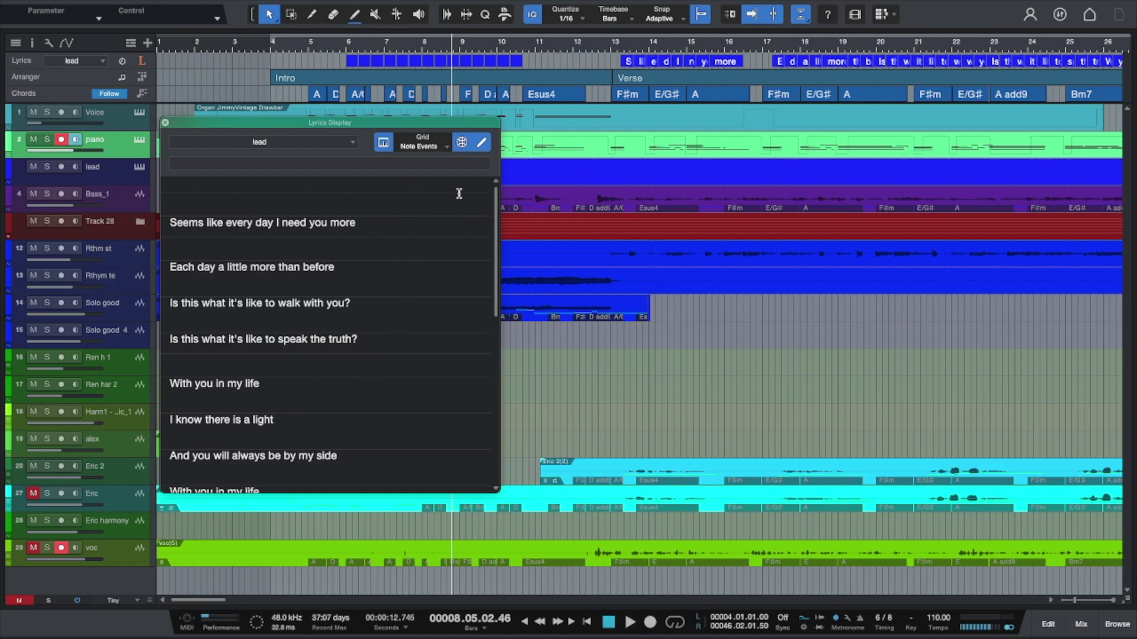
left_click(482, 143)
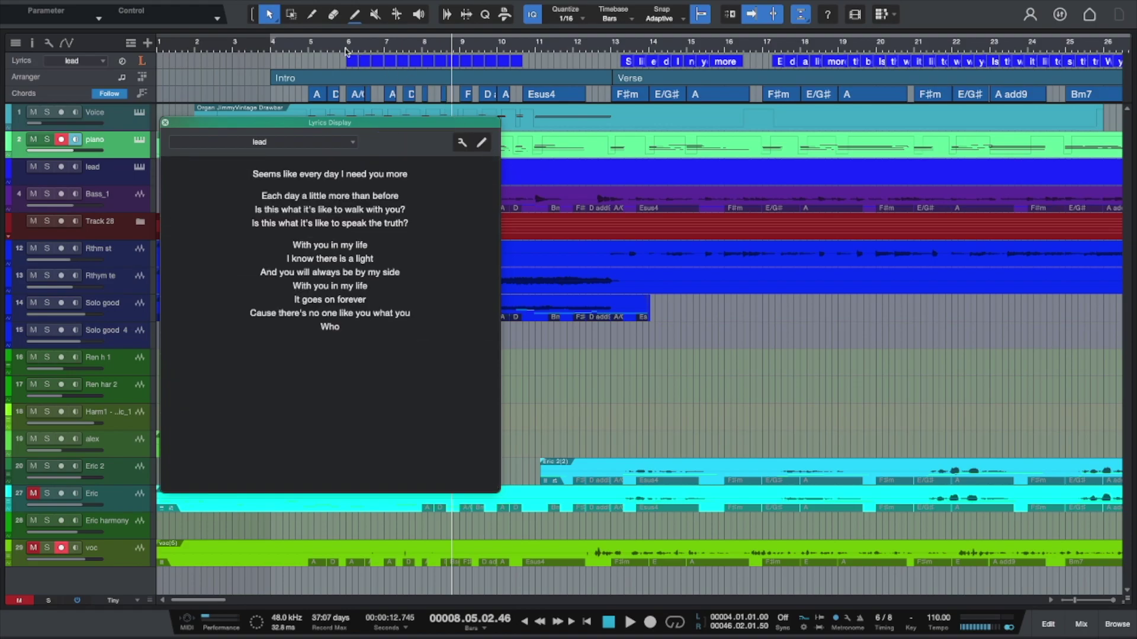
Play the verse from bar 13 at the lyric 'Seems', following the lyrics, then stop
left_click(612, 51)
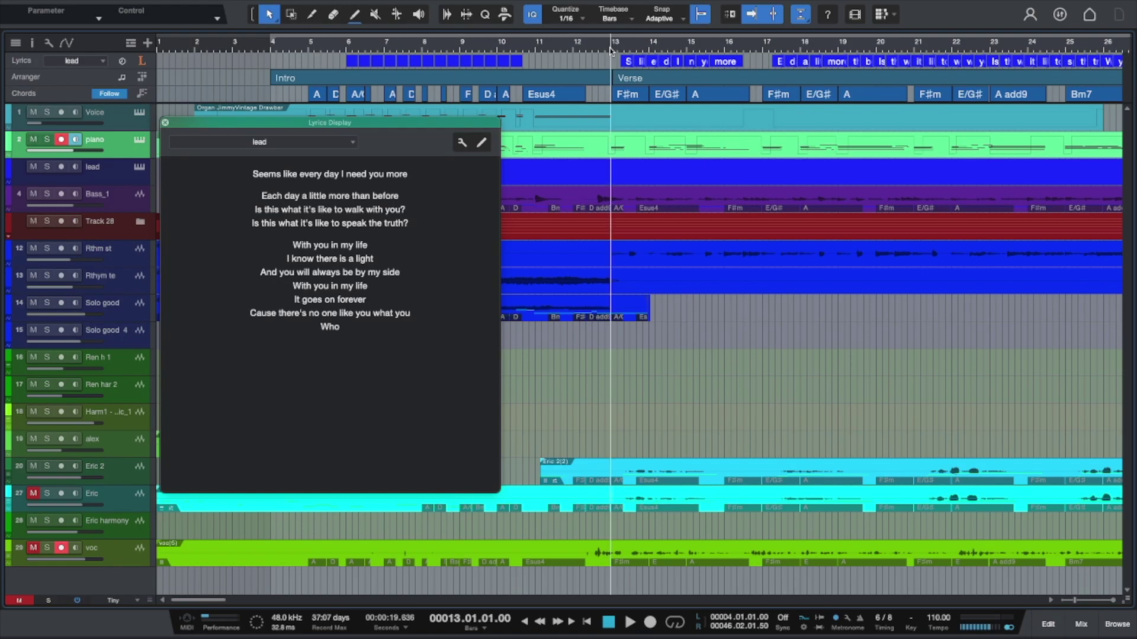
left_click(267, 176)
key("space")
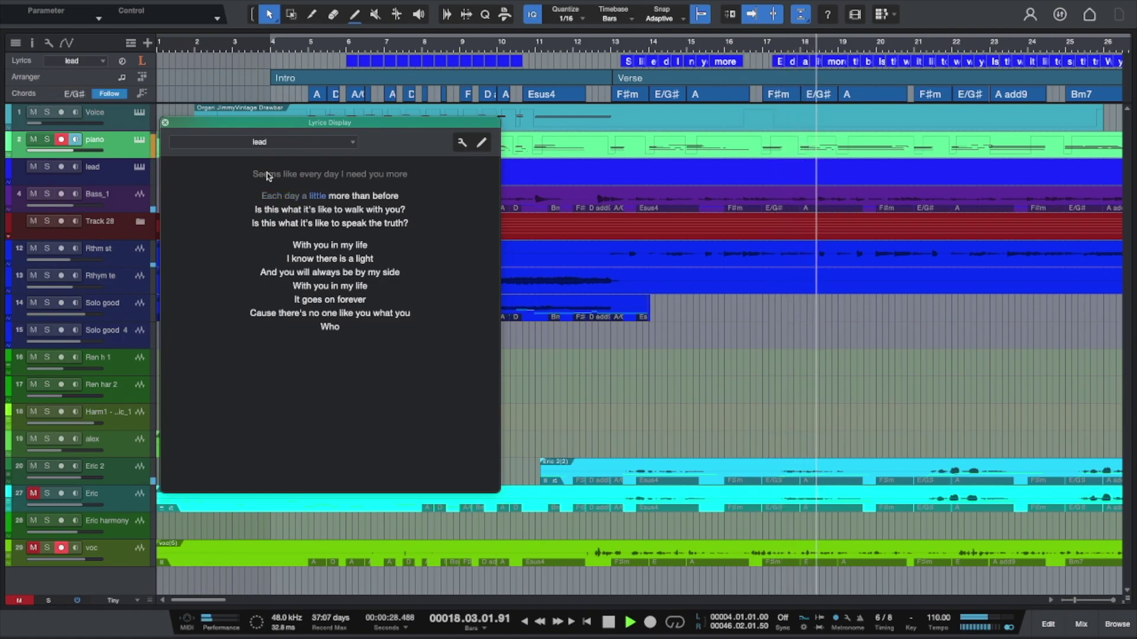
key("space")
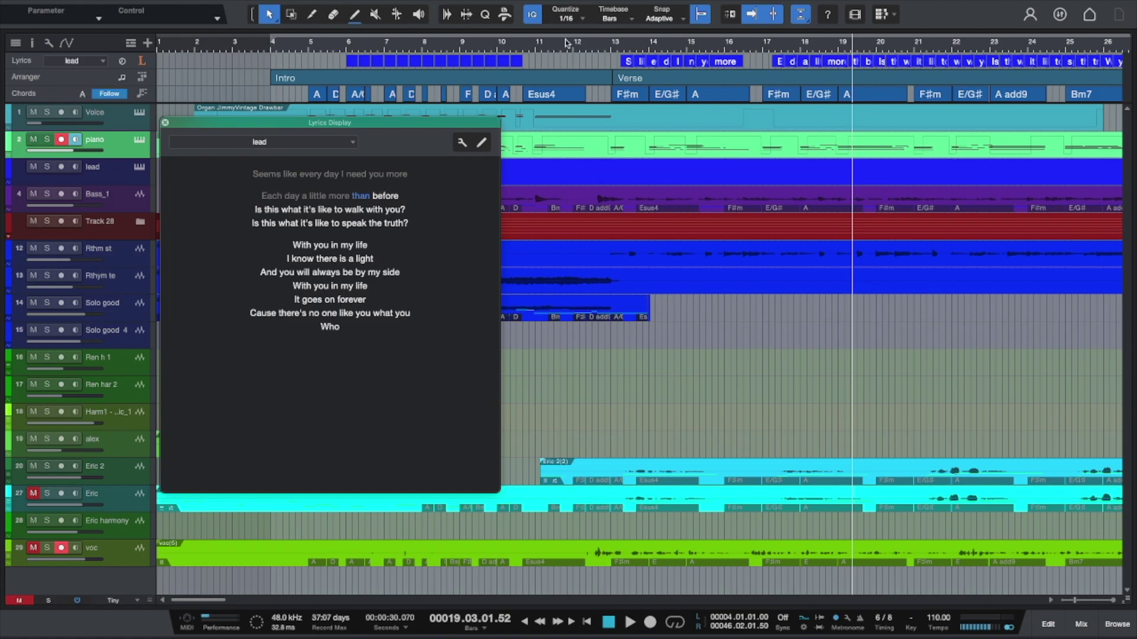
Return the playhead to bar 13 and the lyric 'Seems'
left_click(614, 47)
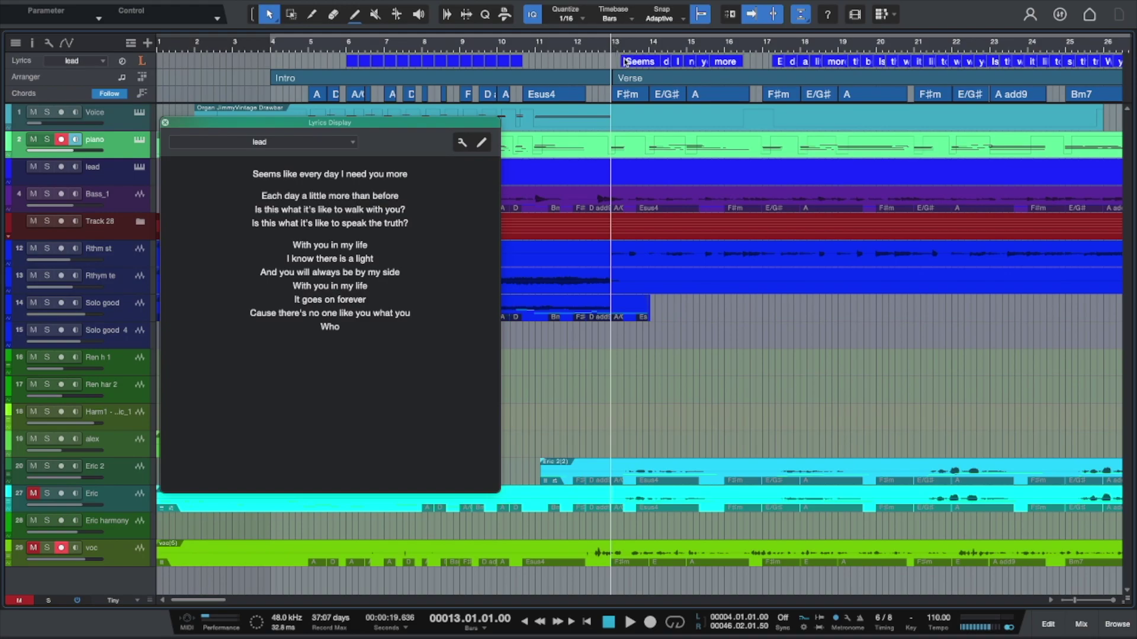
left_click(627, 62)
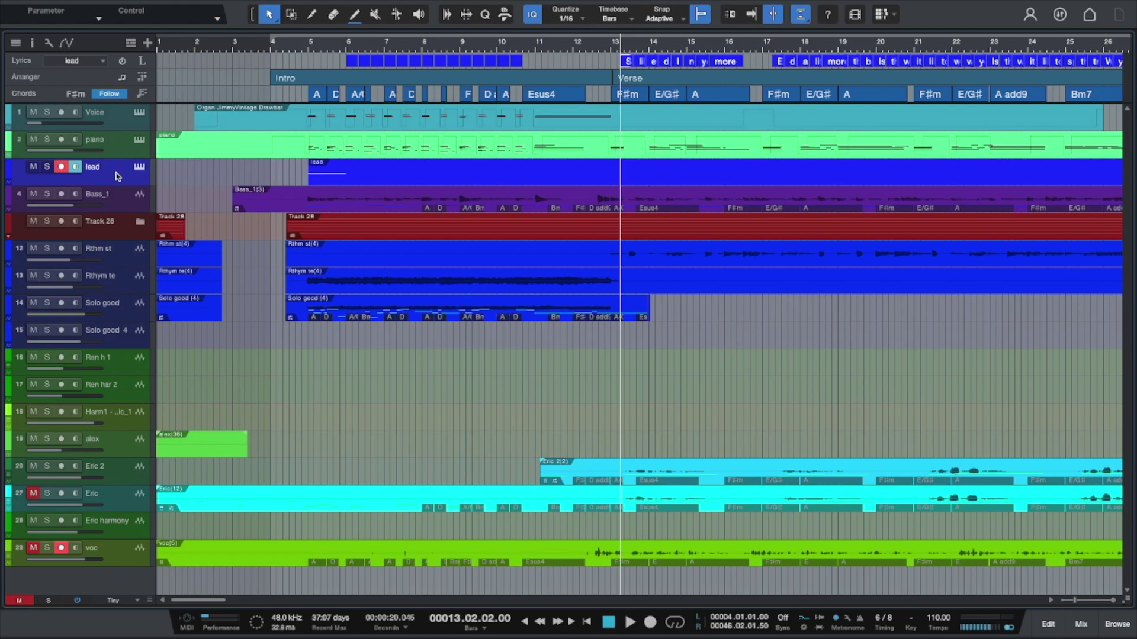
Open the lead clip in an enlarged Score editor and toggle Show Chords off and back on
double_click(354, 172)
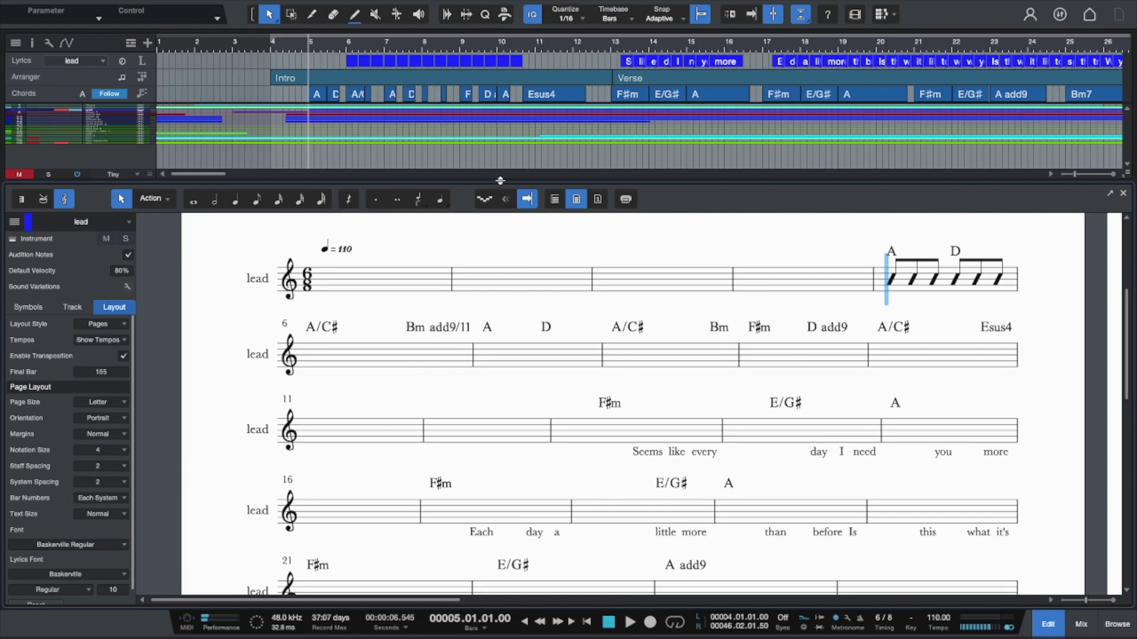
left_click_drag(501, 182, 490, 35)
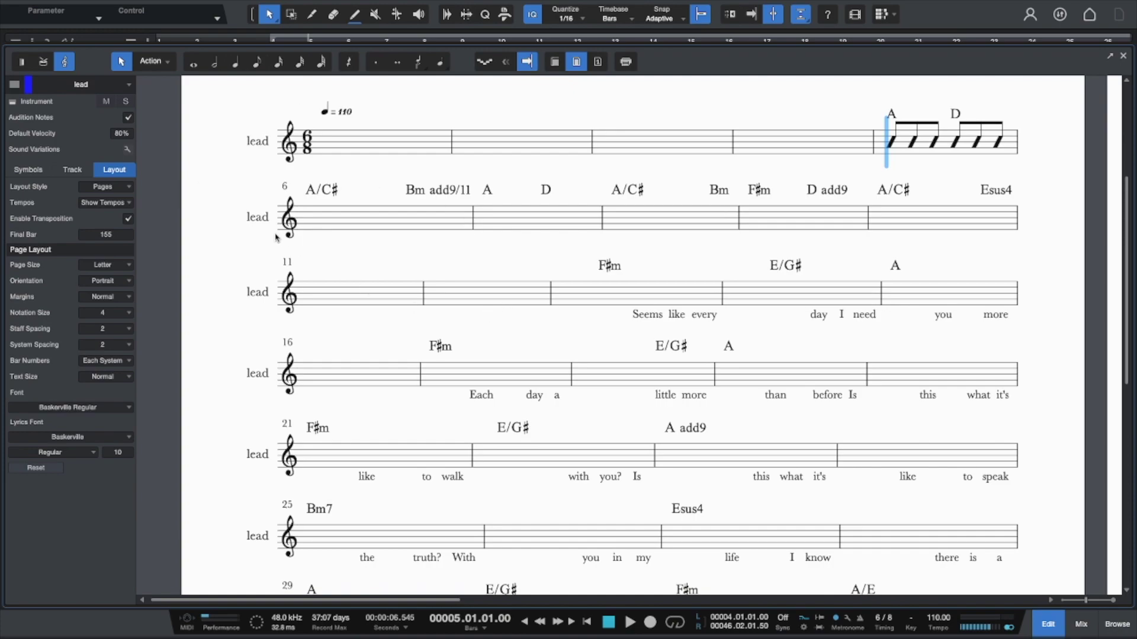
left_click(69, 171)
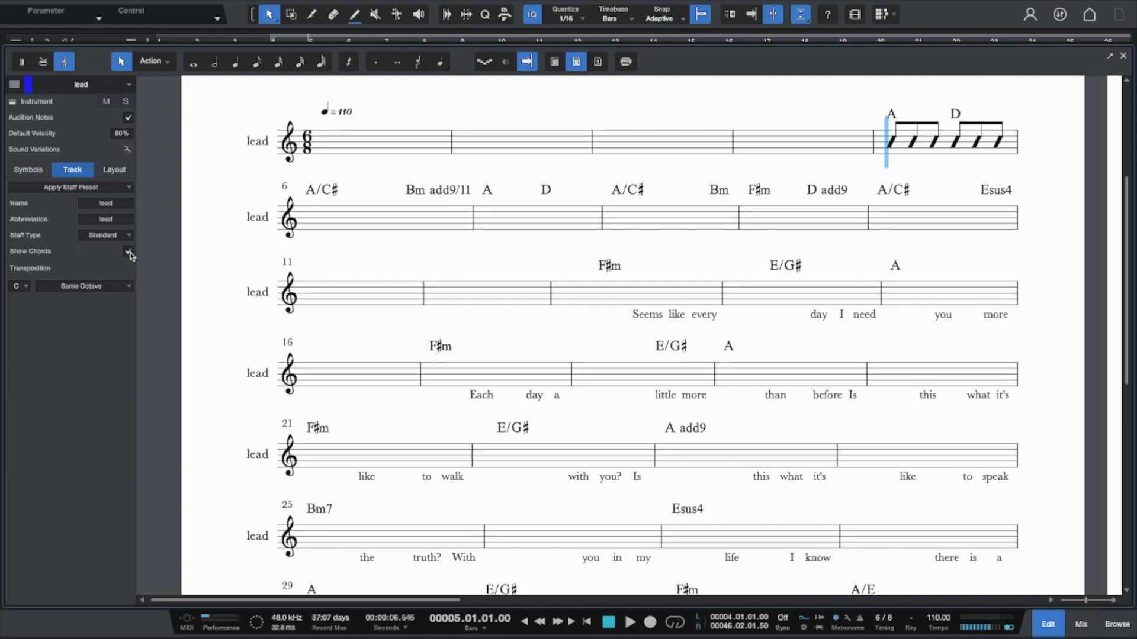
left_click(128, 252)
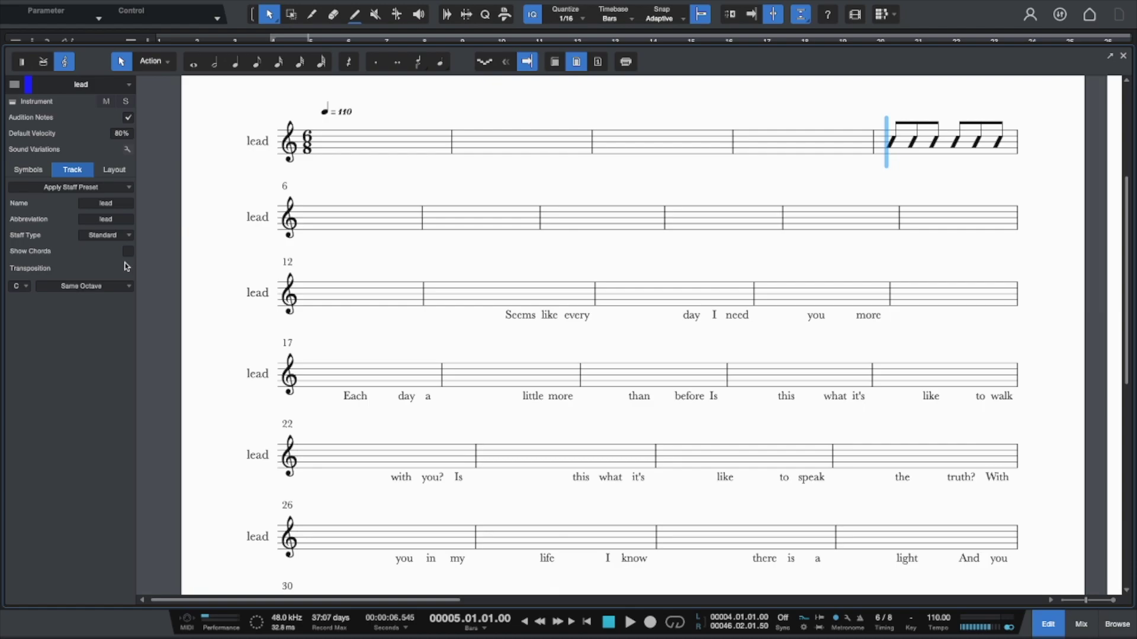
left_click(129, 252)
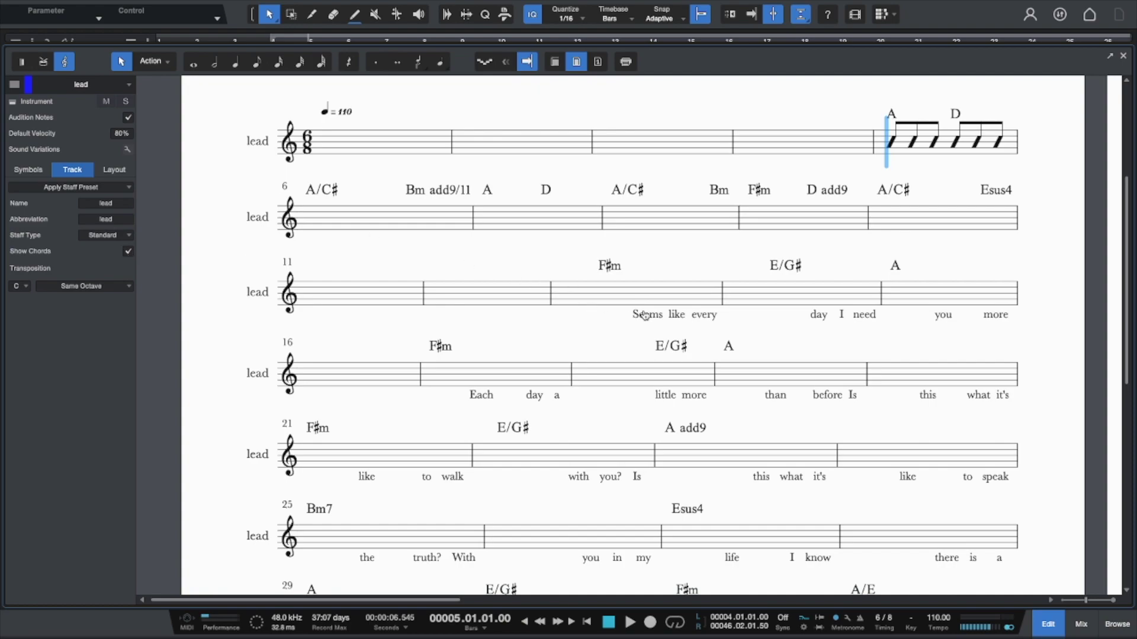
Play briefly from bar 13, move to bar 6, and switch the lead part to Piano View
left_click(563, 290)
key("space")
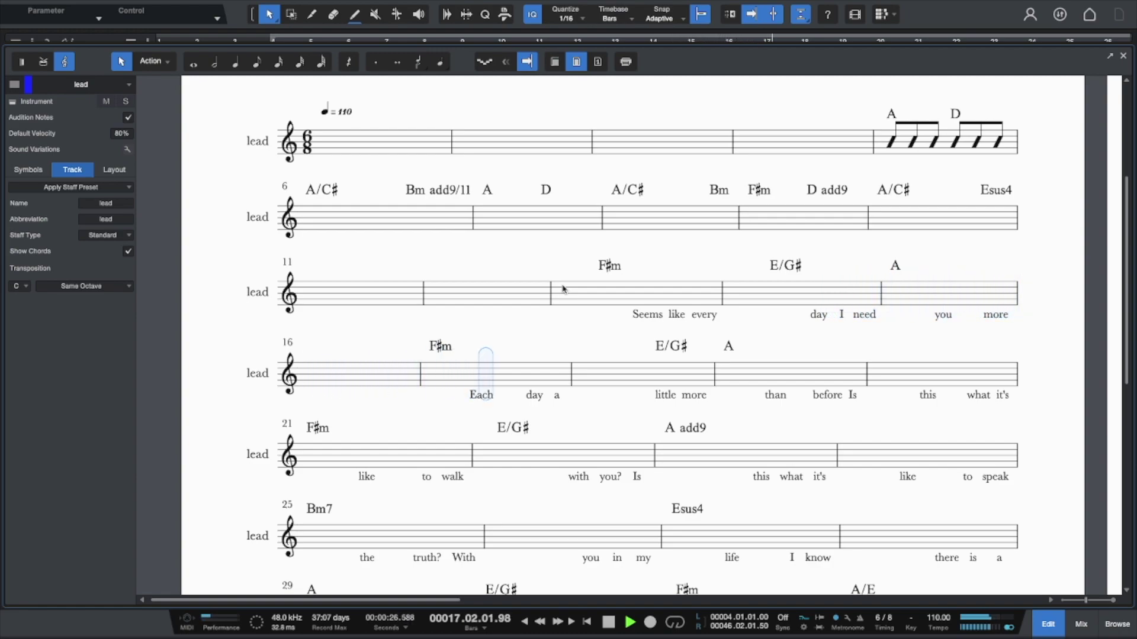
key("space")
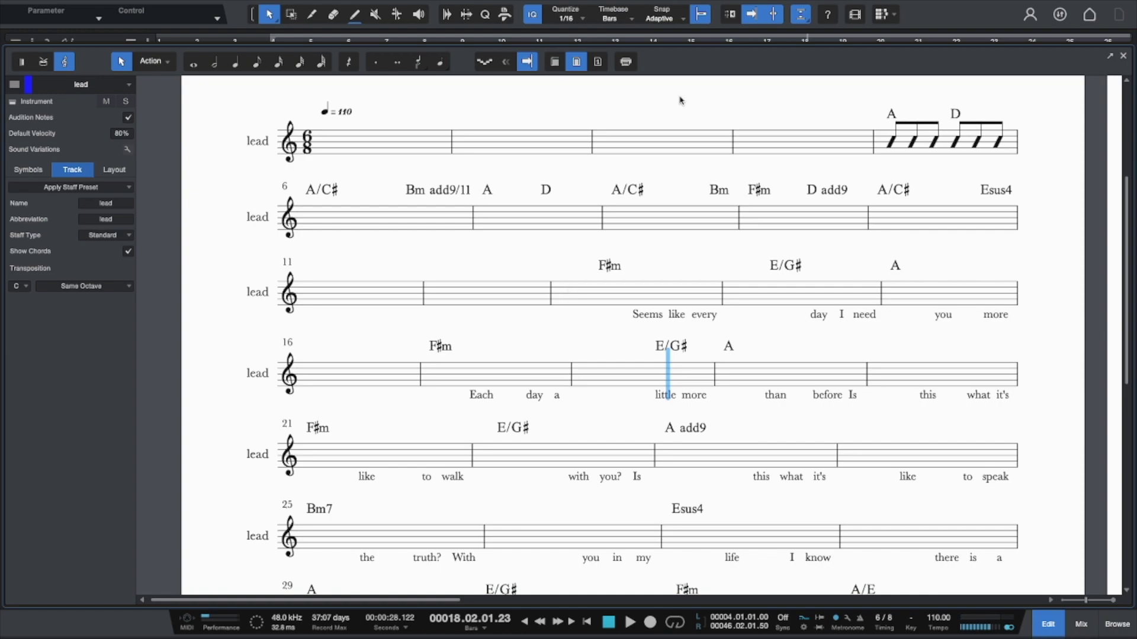
left_click(324, 224)
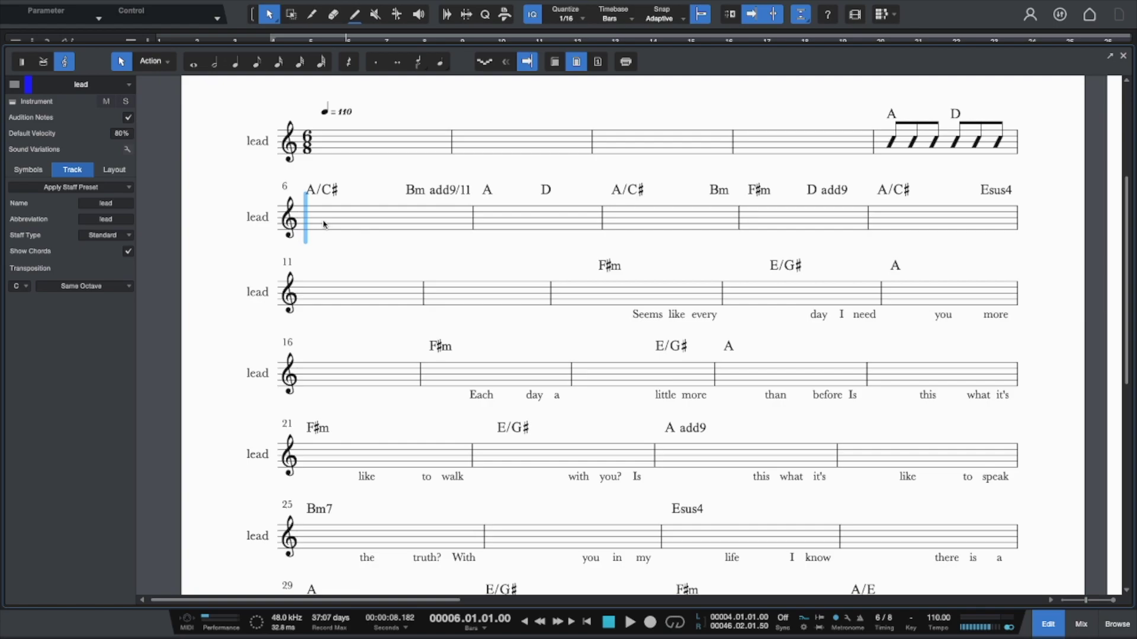
left_click(22, 62)
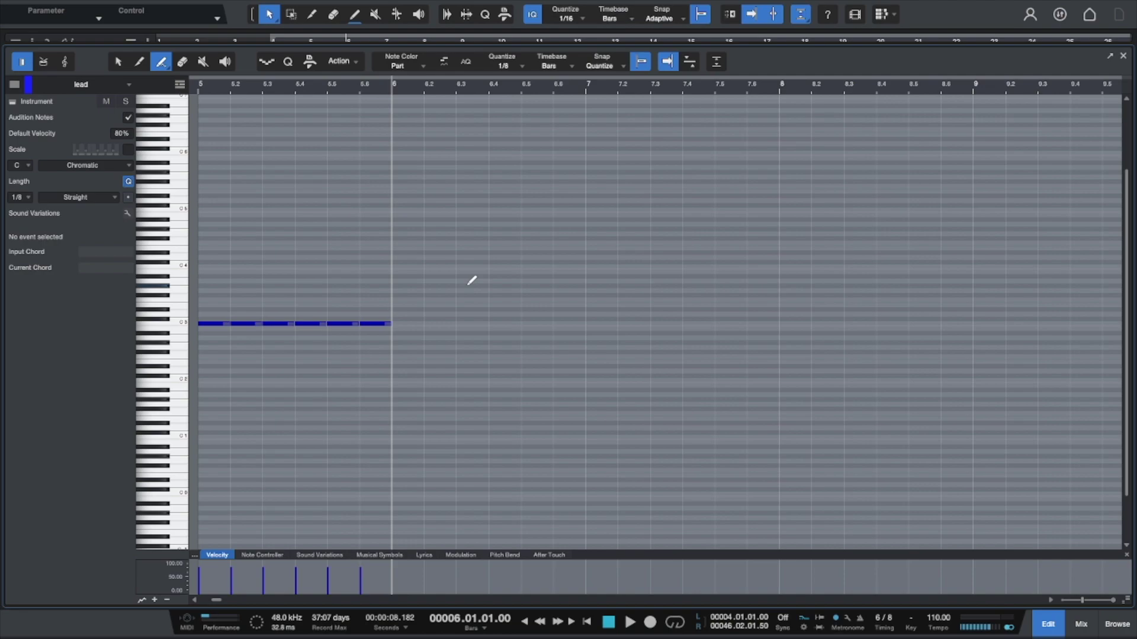
Back in the piano roll, marquee-select the six notes in bar 5 with the Arrow tool
left_click(66, 64)
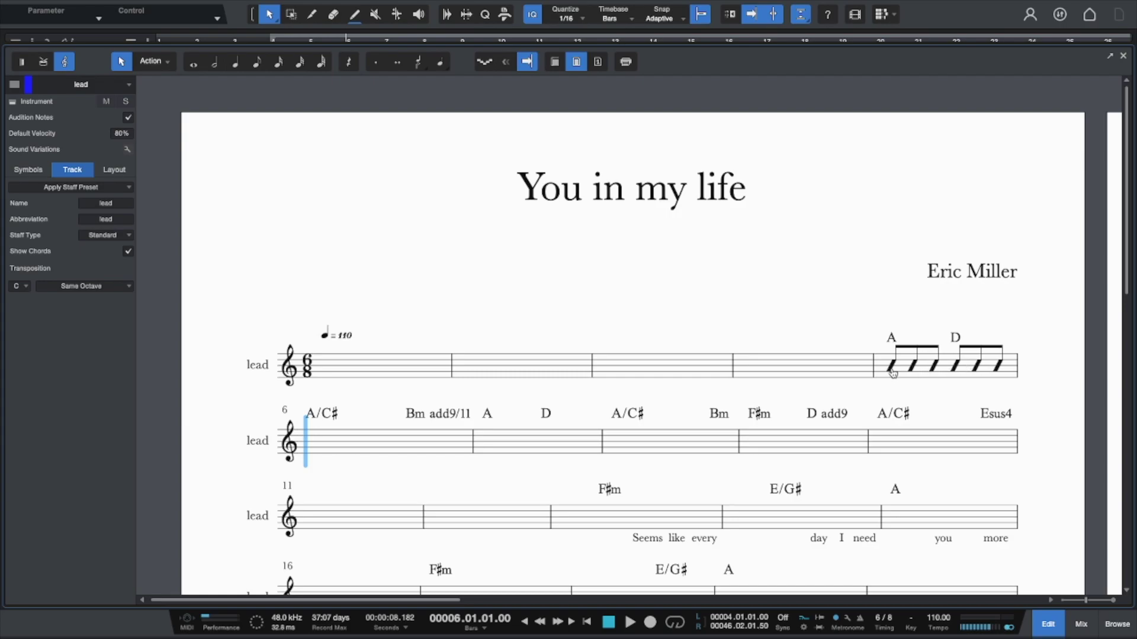
left_click(27, 63)
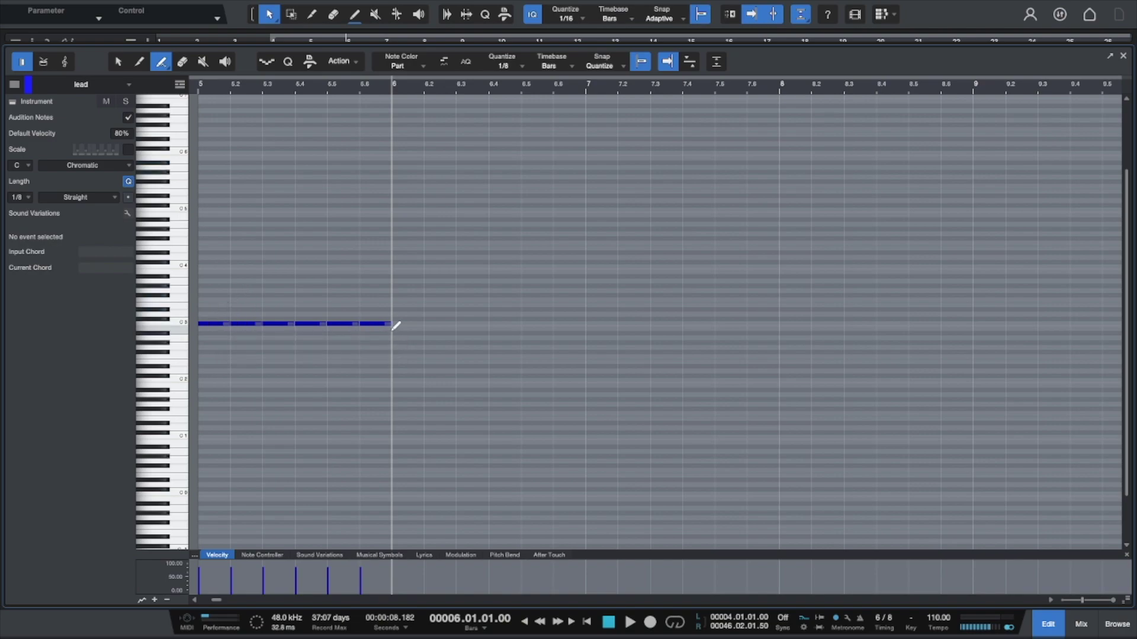
key("1")
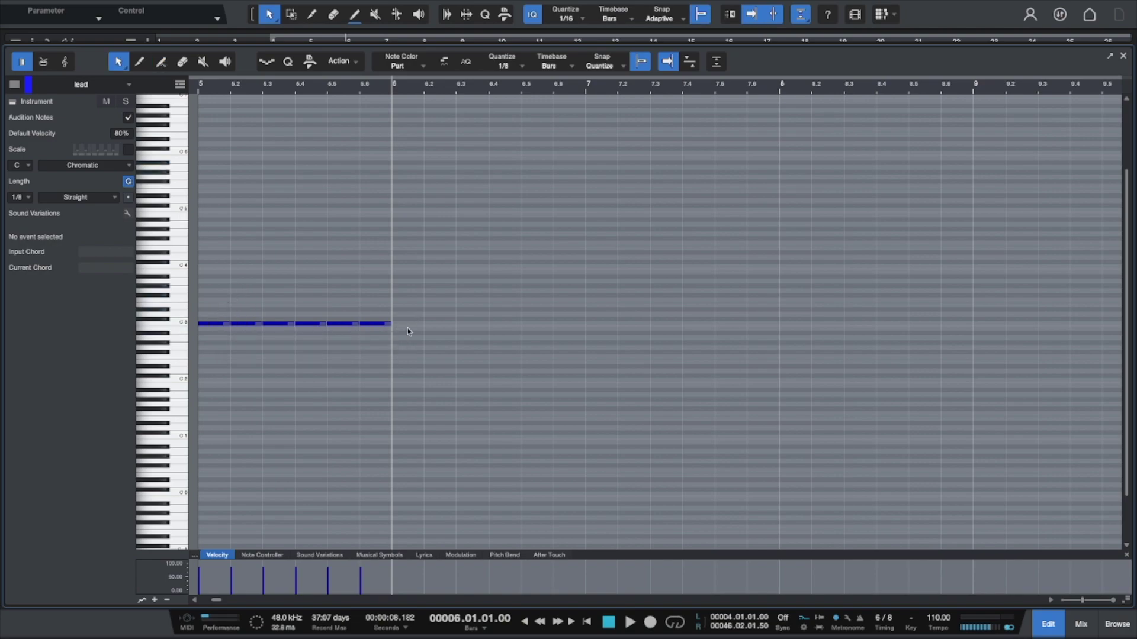
left_click_drag(407, 331, 191, 315)
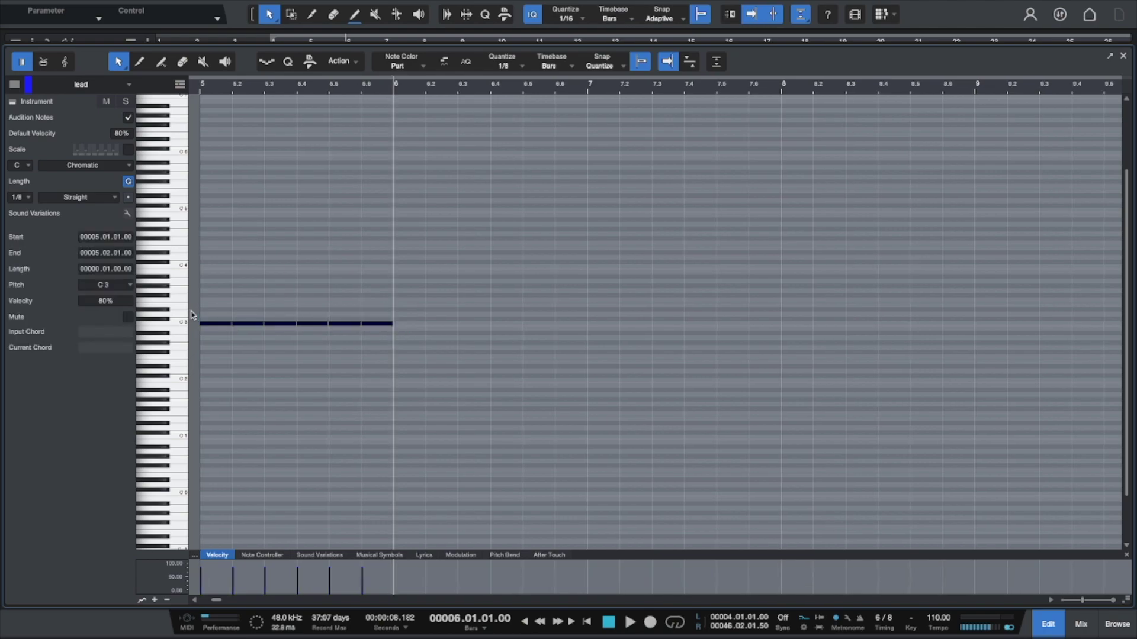
Duplicate the pattern through bar 9, then select bars 6–9 in Score View
key("d")
key("d")
key("d")
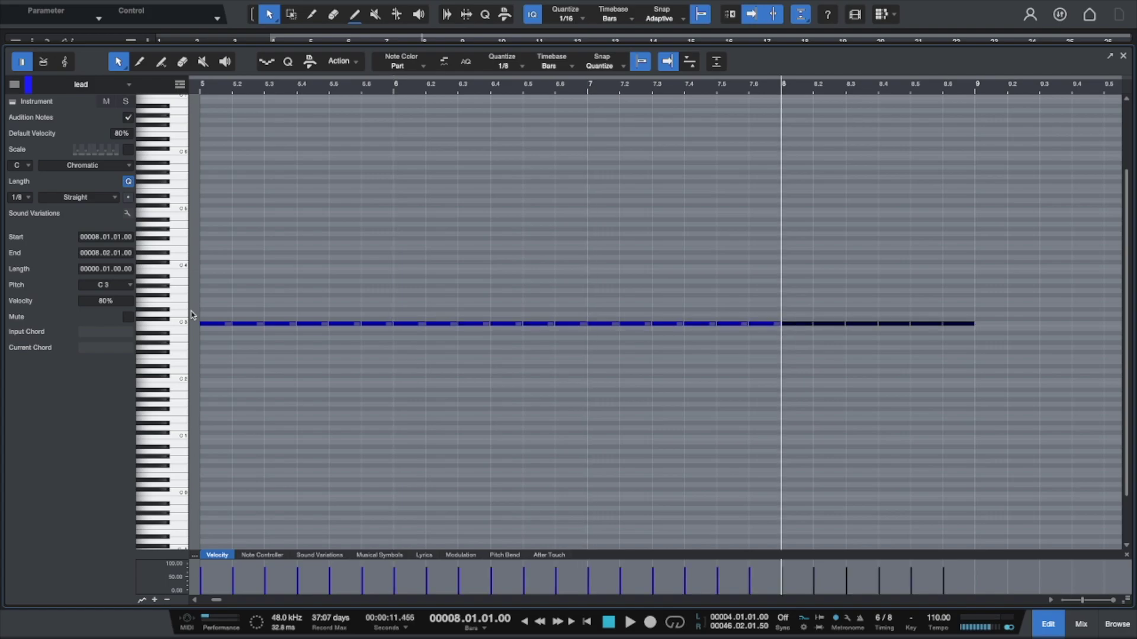
key("d")
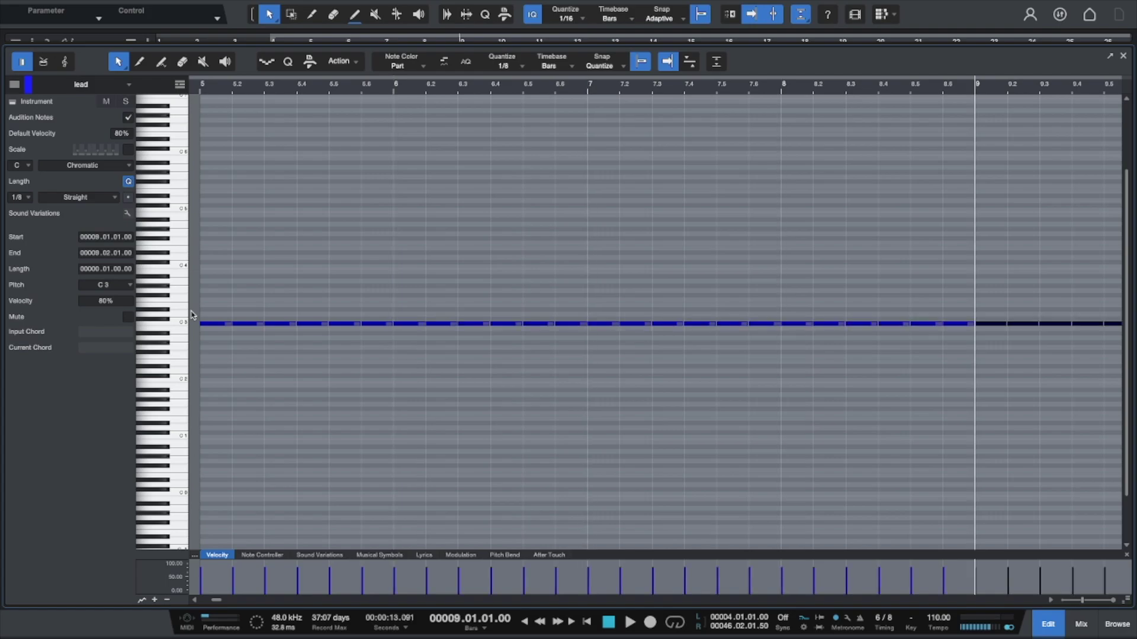
left_click(62, 60)
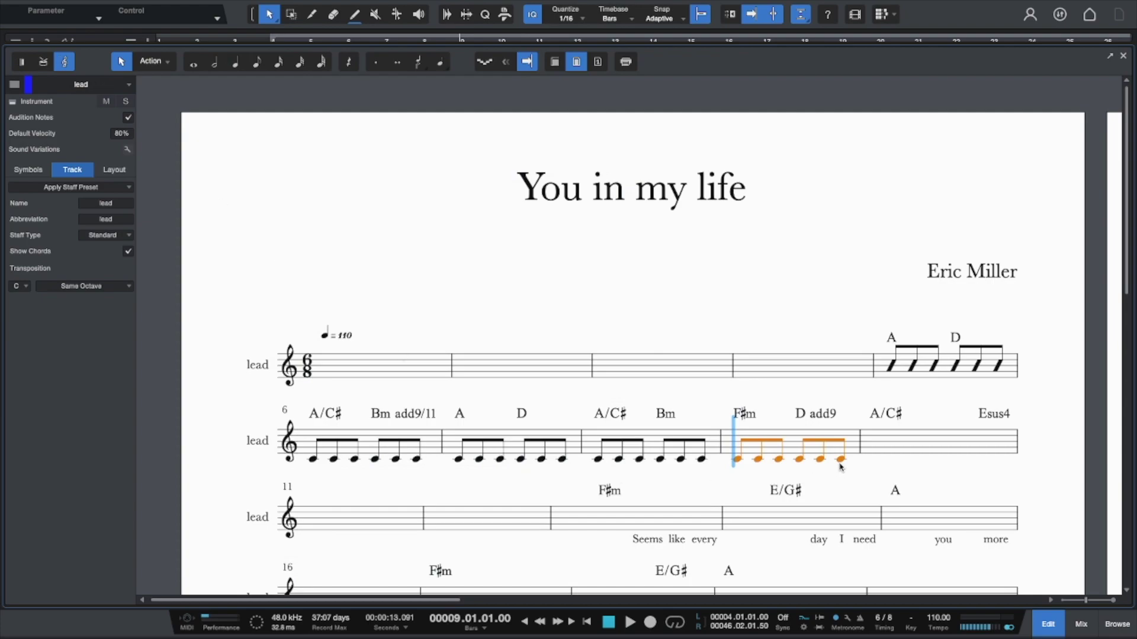
left_click_drag(841, 466, 305, 449)
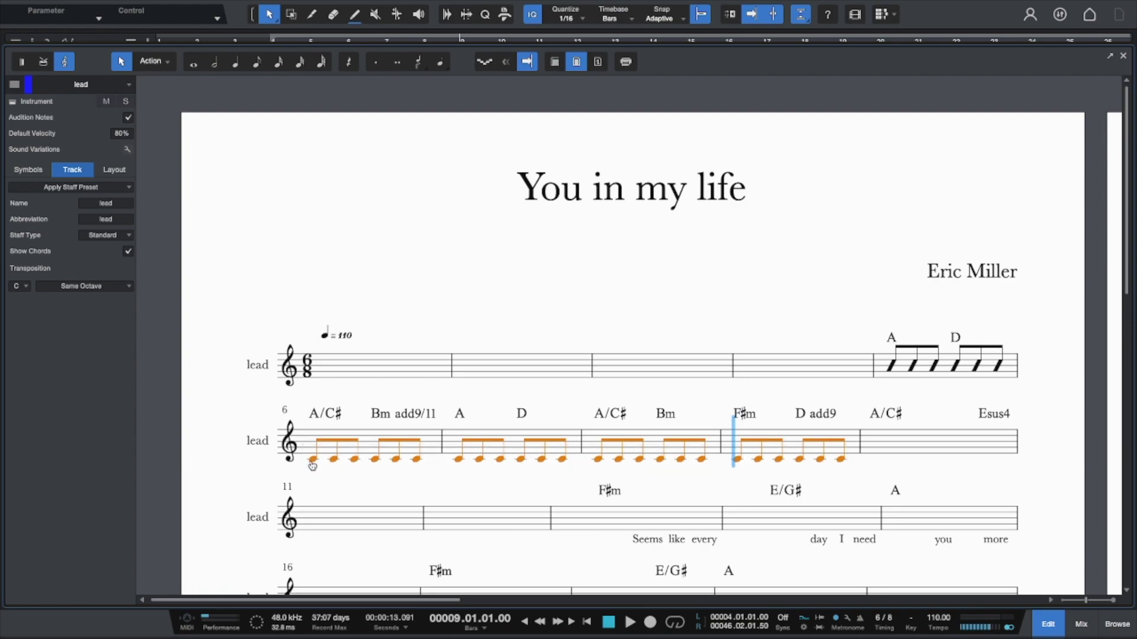
Apply Toggle Rhythm Slash to the selected notes in bars 6–9
right_click(312, 461)
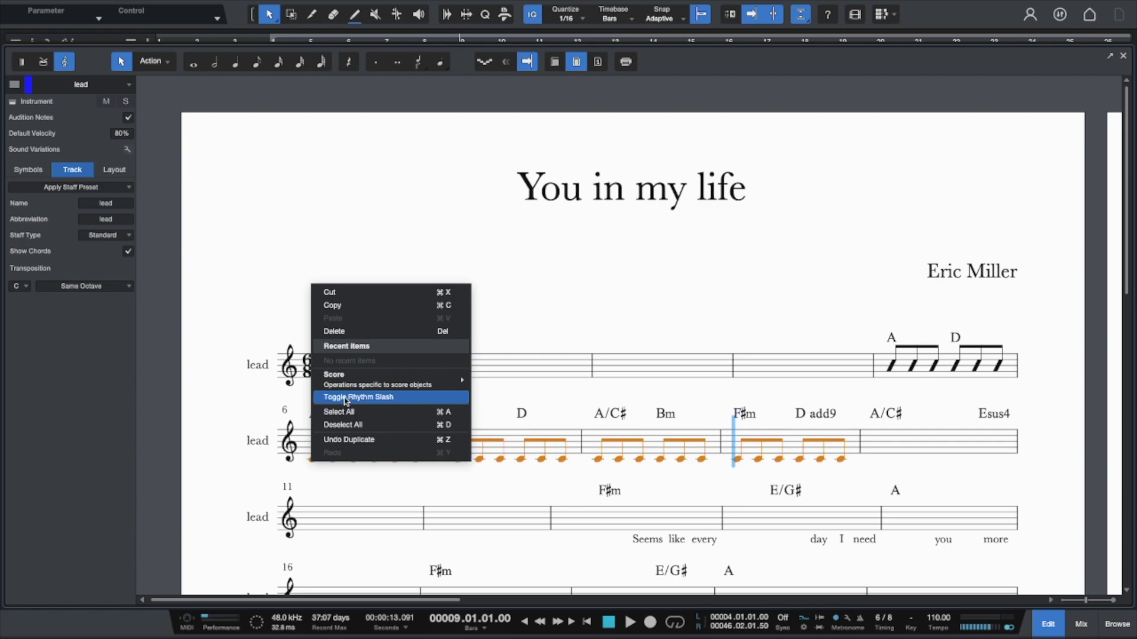
left_click(346, 398)
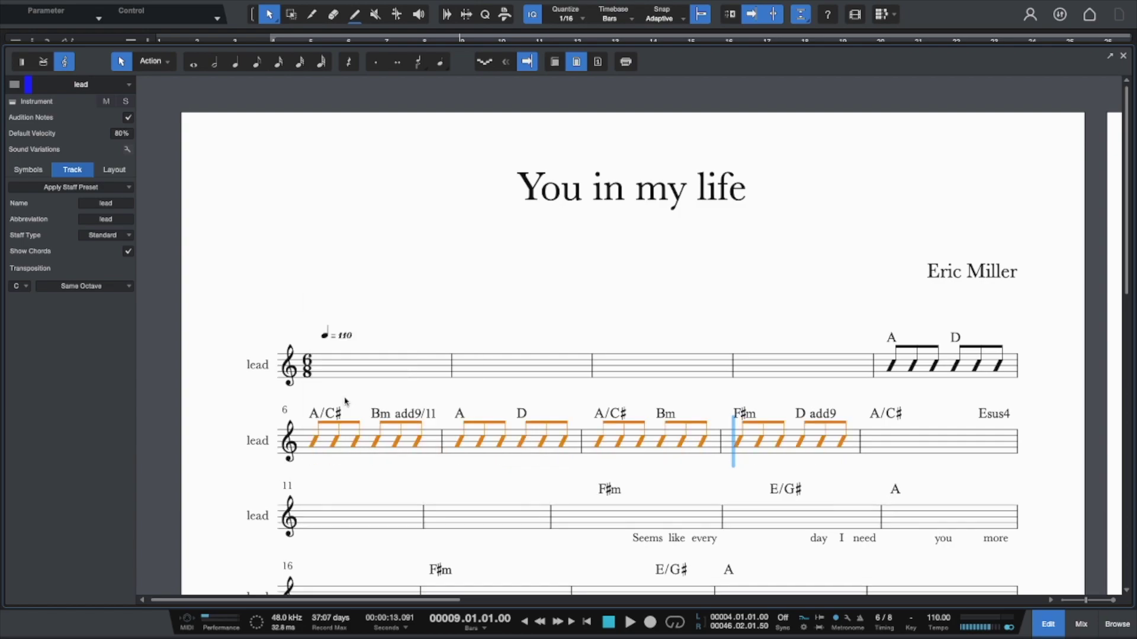
left_click(625, 67)
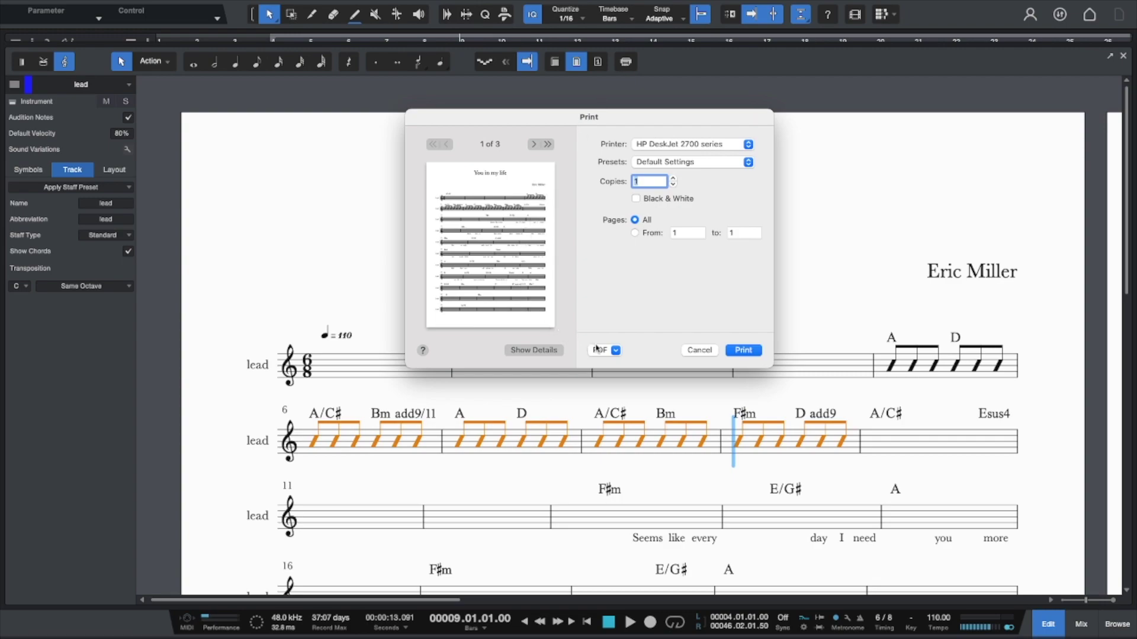
left_click(694, 350)
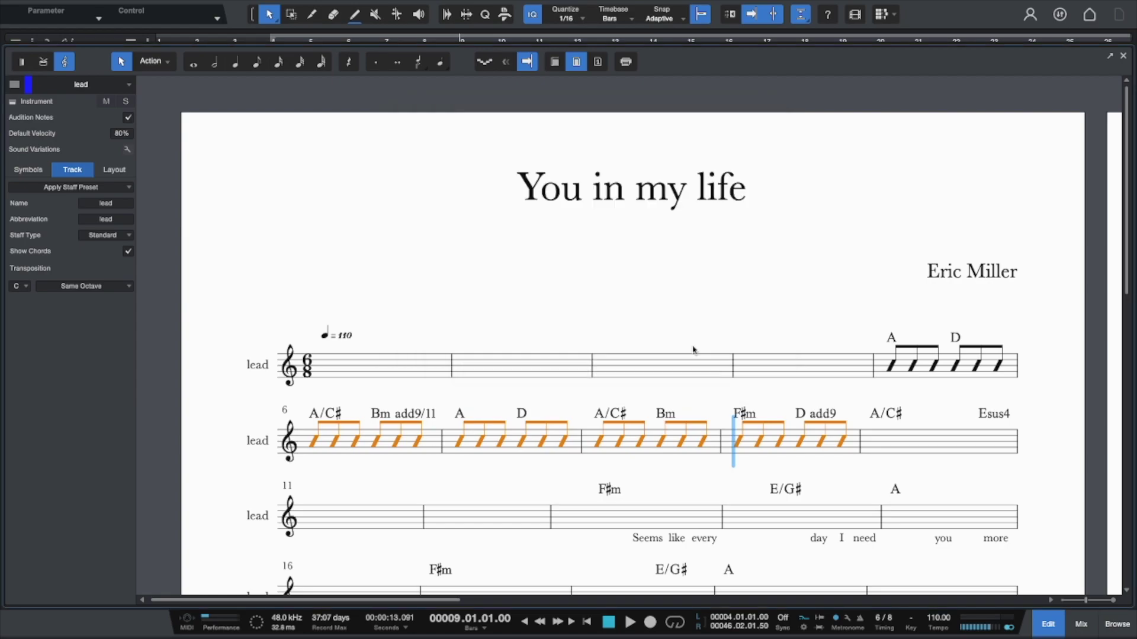